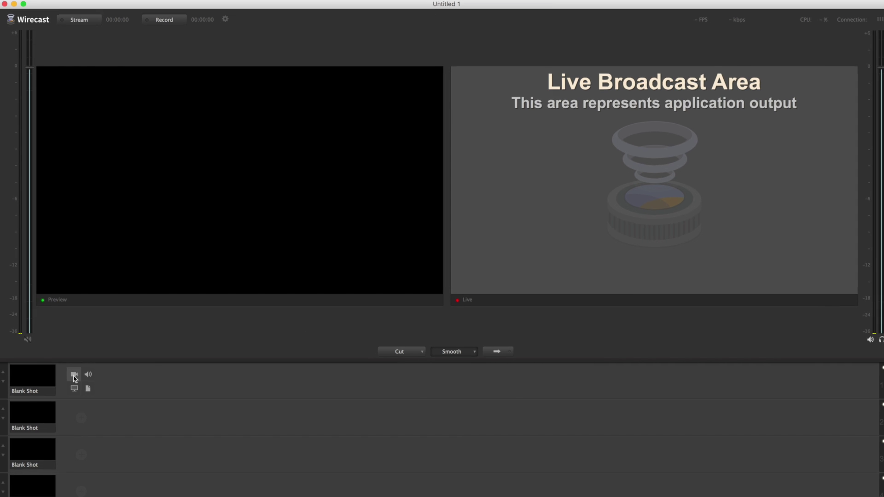
Add a FaceTime HD Camera video shot, preview it and take it live
click(72, 375)
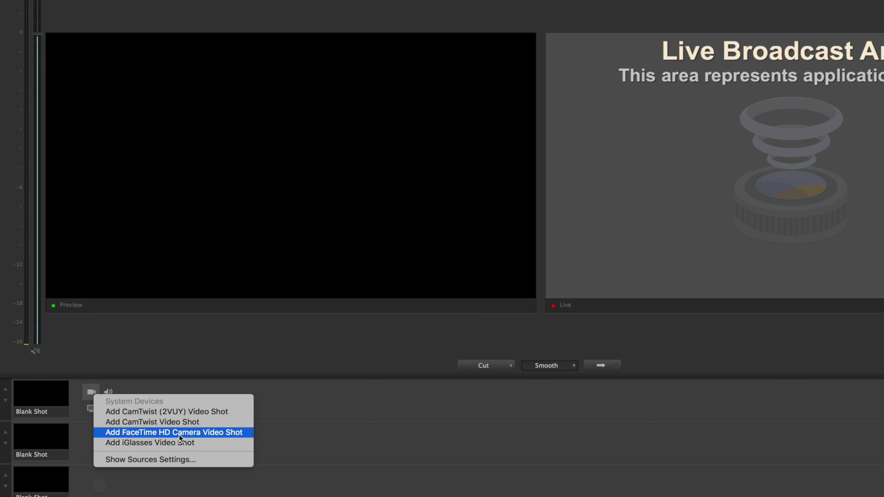
click(179, 434)
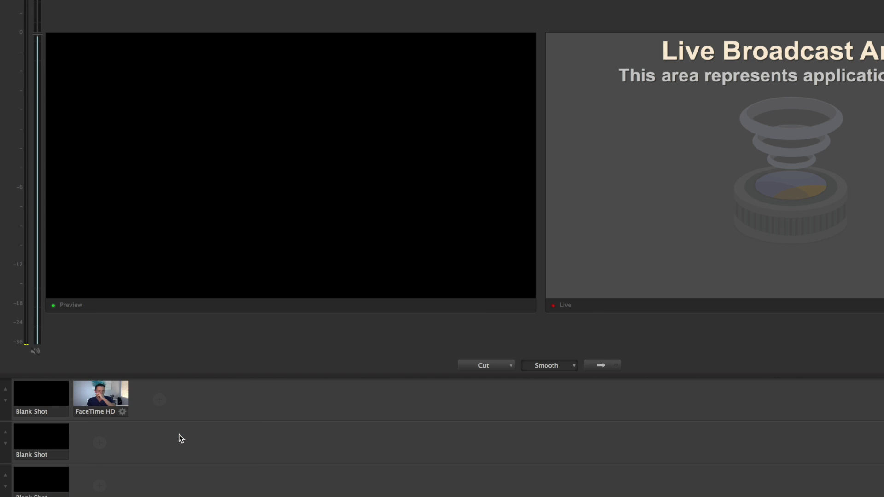
click(91, 404)
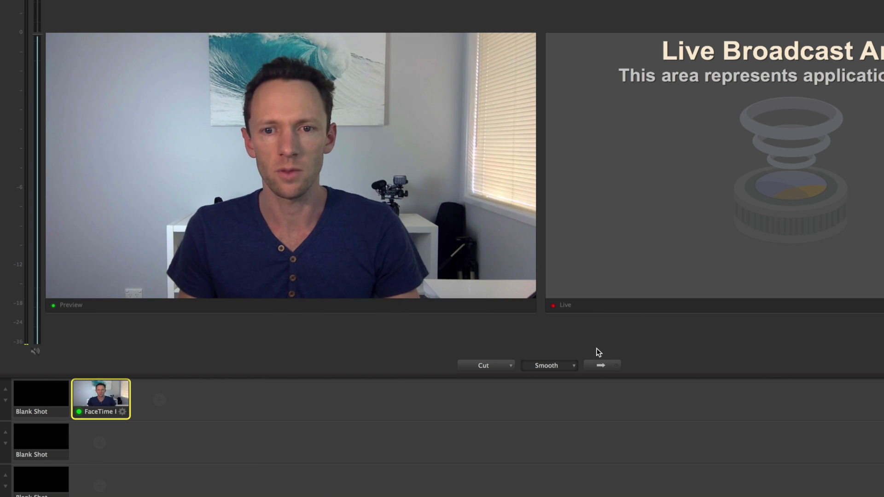
click(601, 365)
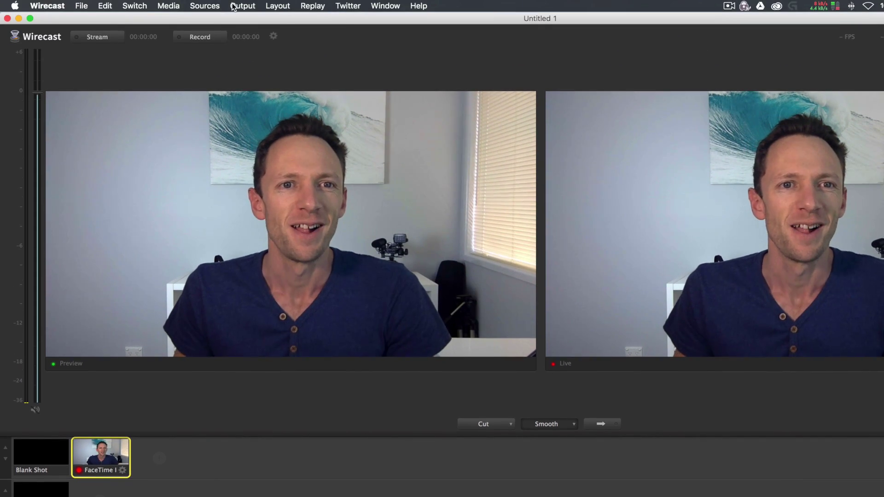
Add a Facebook destination in Output Settings and confirm it
click(207, 5)
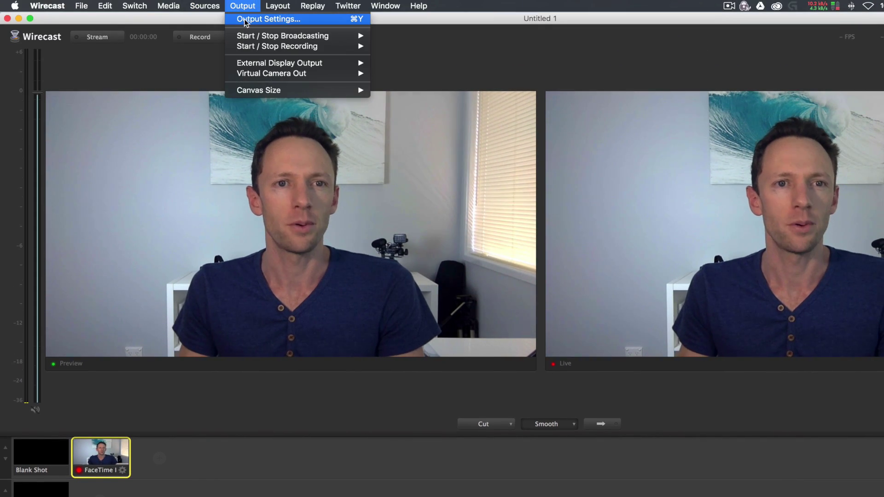
click(268, 18)
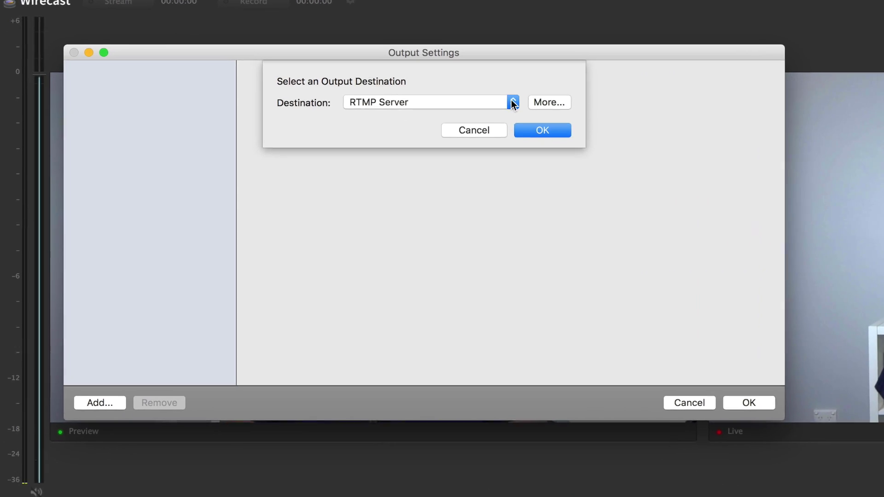
click(511, 98)
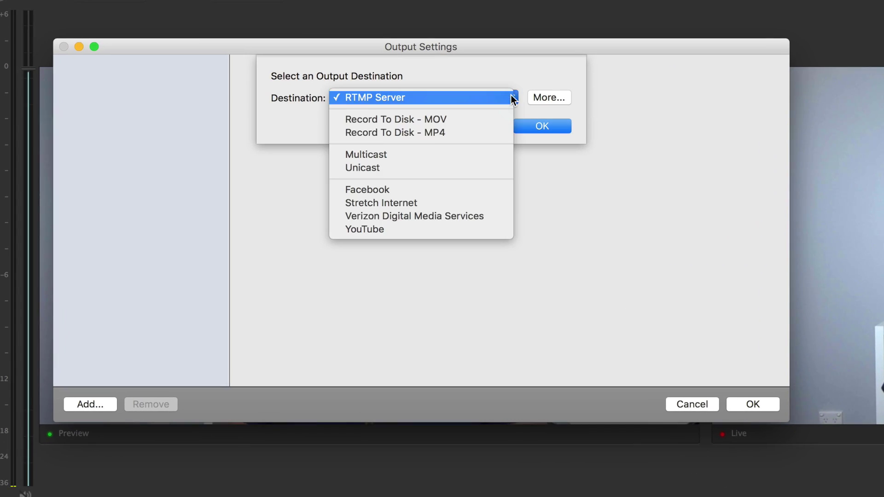
click(459, 190)
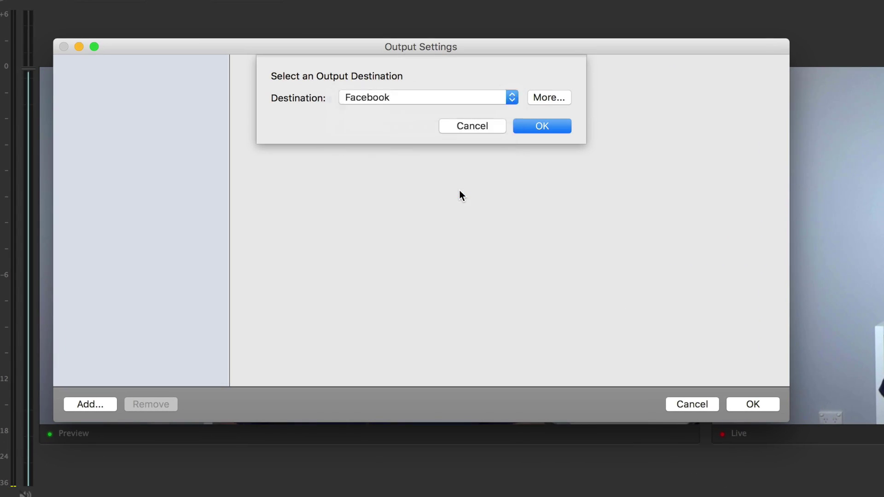
click(542, 129)
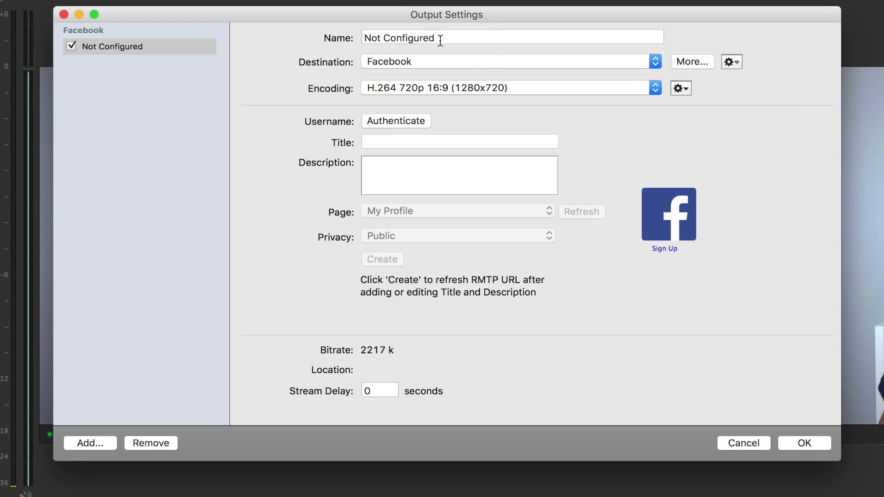
Authenticate with Facebook, set title and description 'Test Live Stream', and target the Primal Video page
click(408, 122)
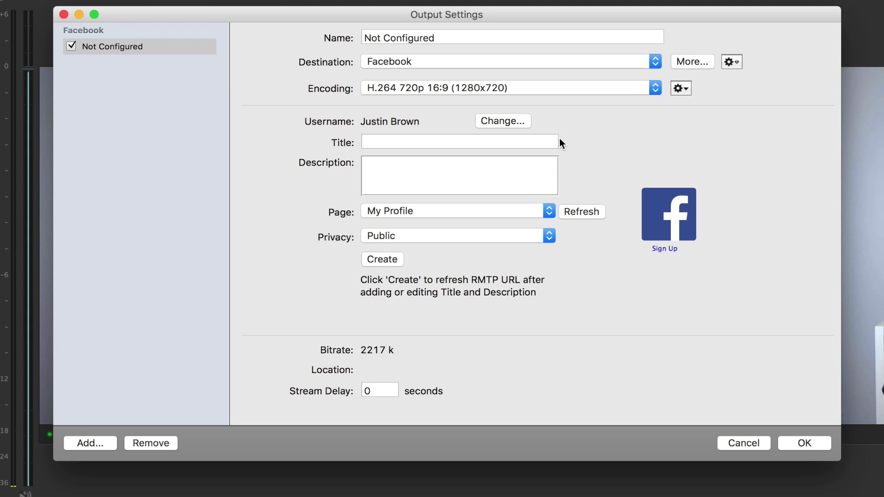
click(407, 144)
text(Test Live Strea)
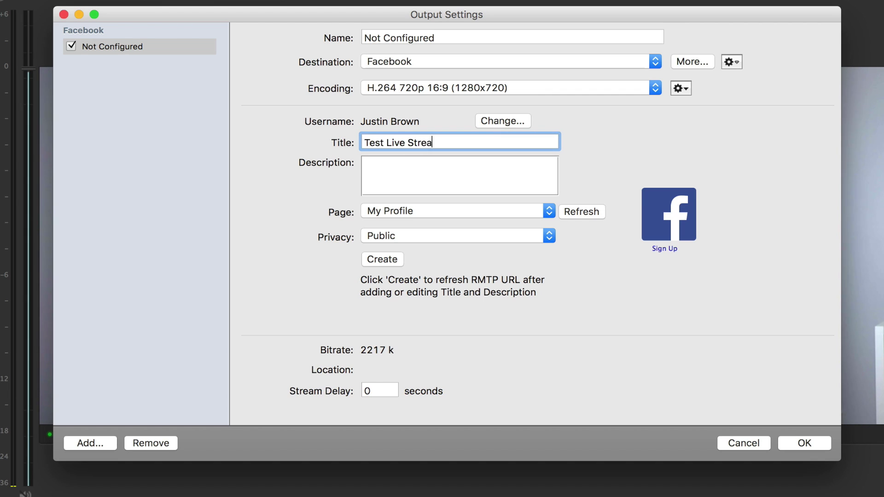
text(m)
key(Tab)
text(Test Live Stream)
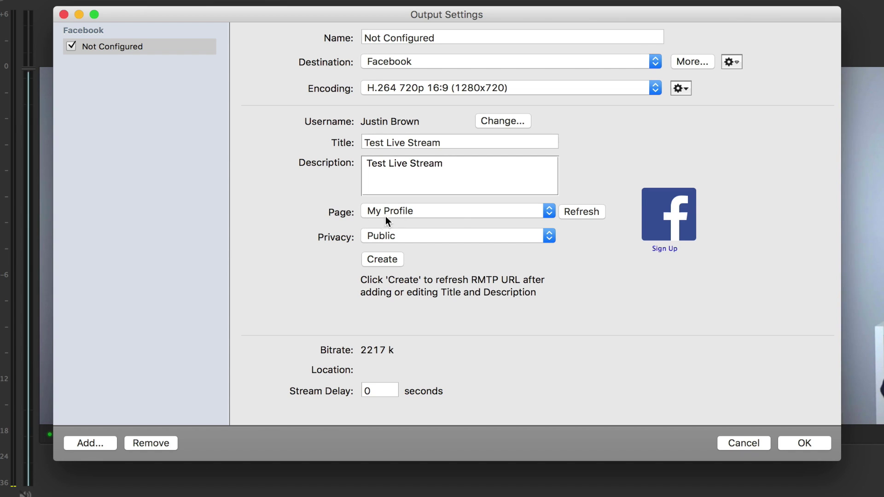
click(427, 212)
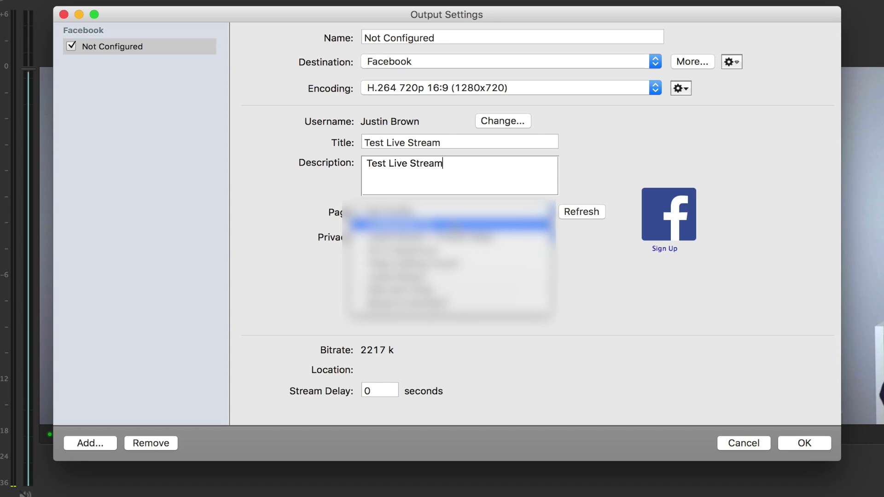
click(448, 250)
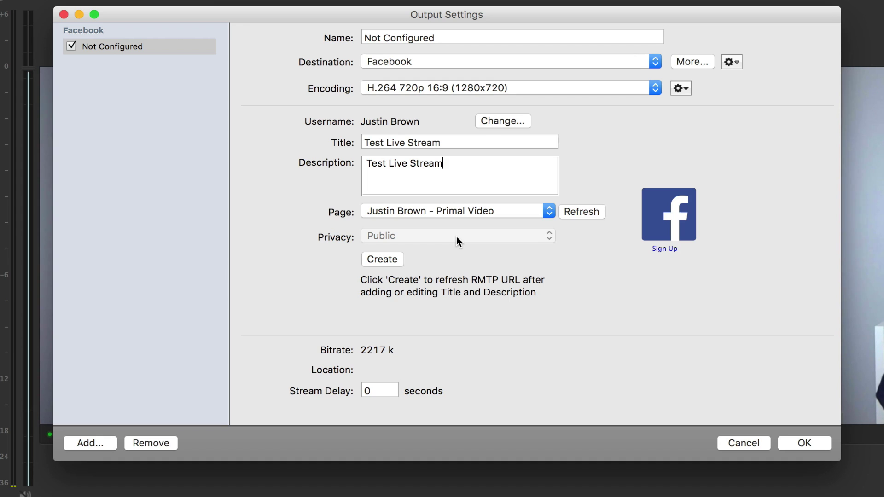
Create the stream address, rename the output 'Facebook', keep H.264 720p encoding, and save
click(387, 261)
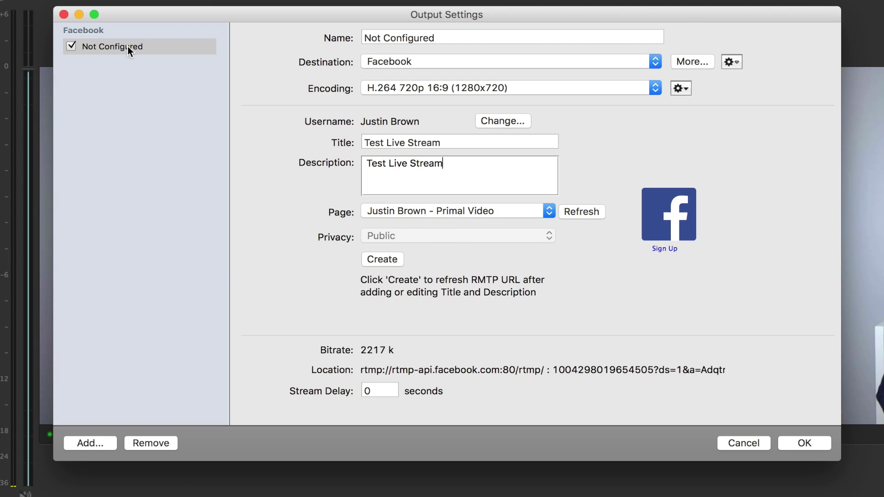
double_click(433, 37)
text(Facebook)
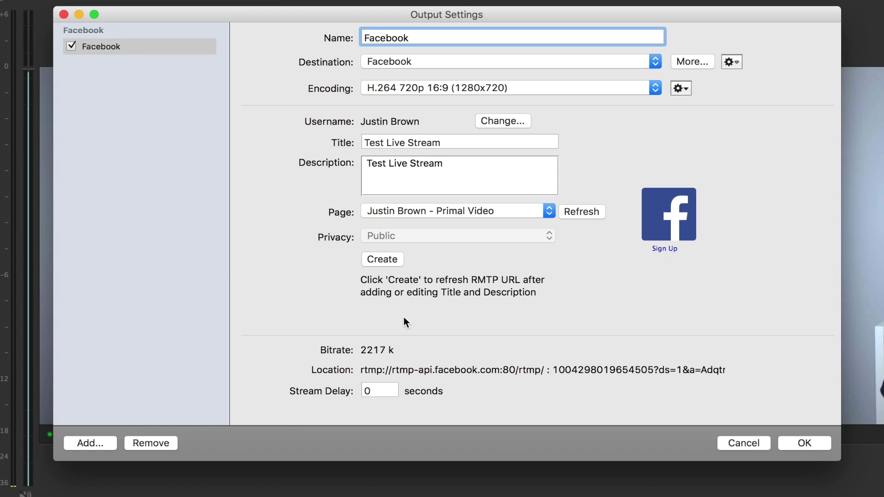
click(459, 89)
click(387, 87)
click(796, 445)
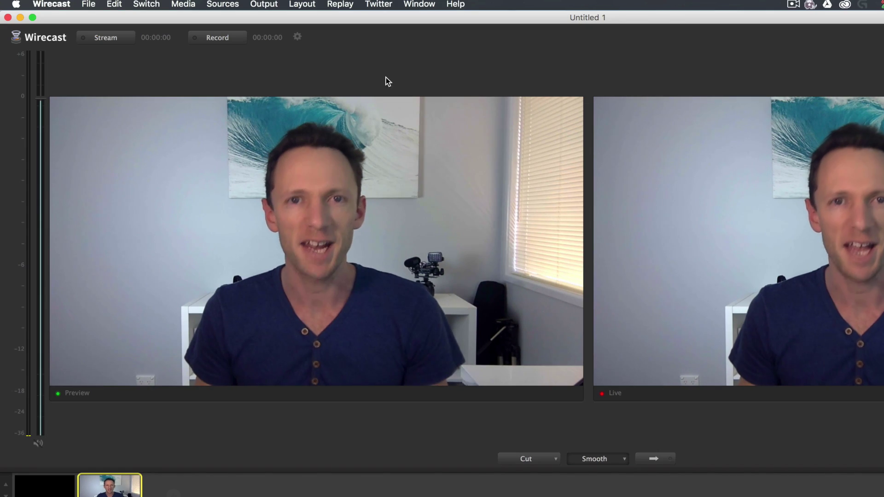
Start broadcasting the camera shot live to the Primal Video Facebook page
click(105, 40)
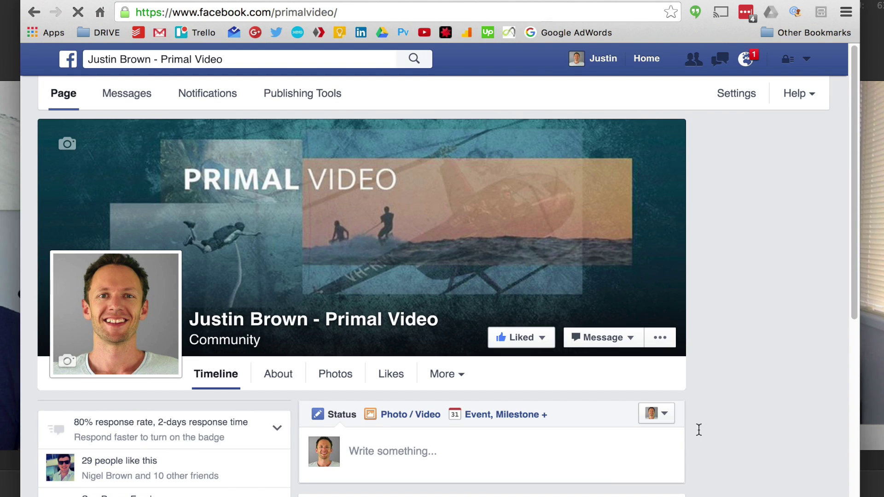
scroll(730, 450, down, 4)
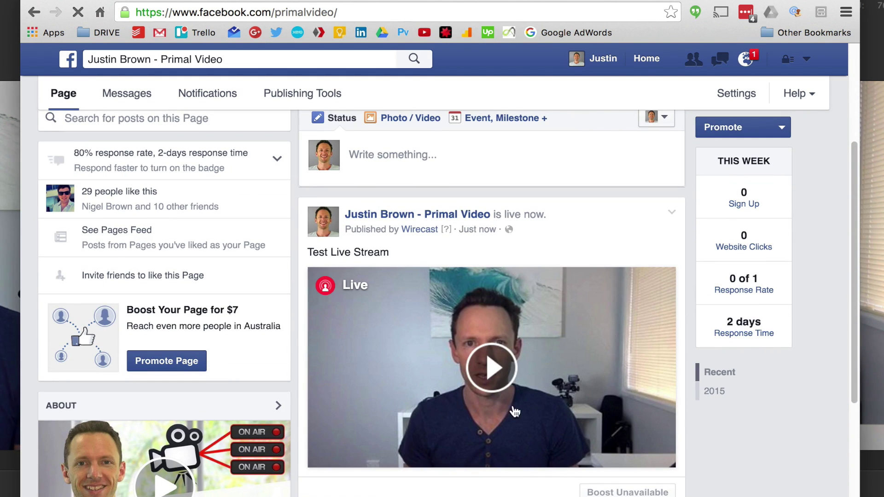